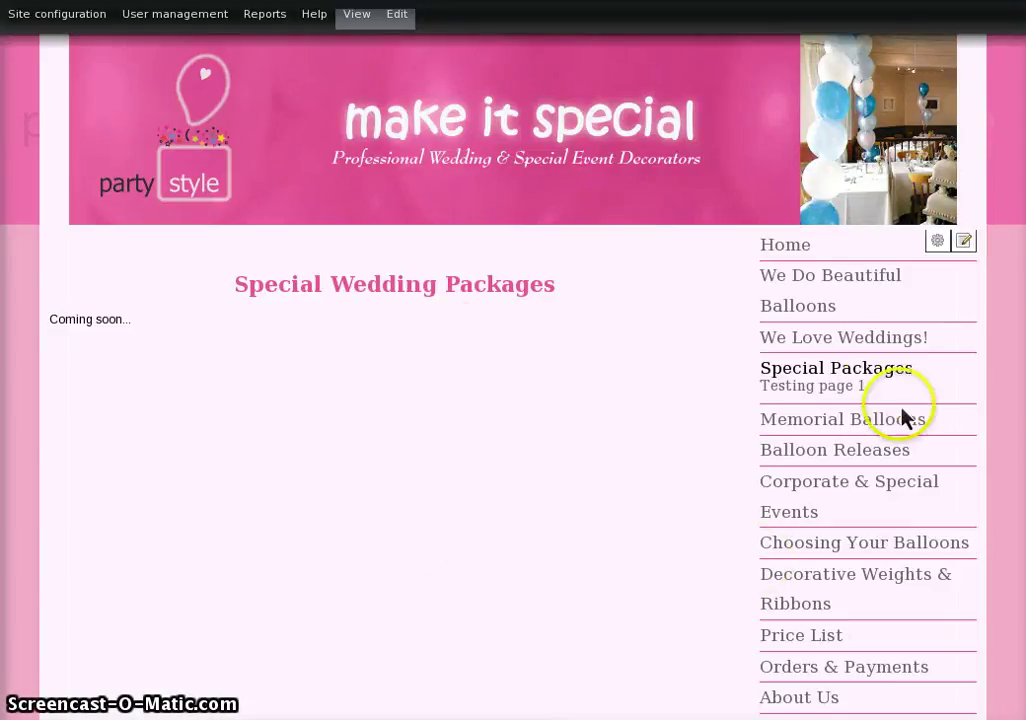
Step: Open 'Testing page 1' from under Special Packages in the right-hand menu
left_click(823, 388)
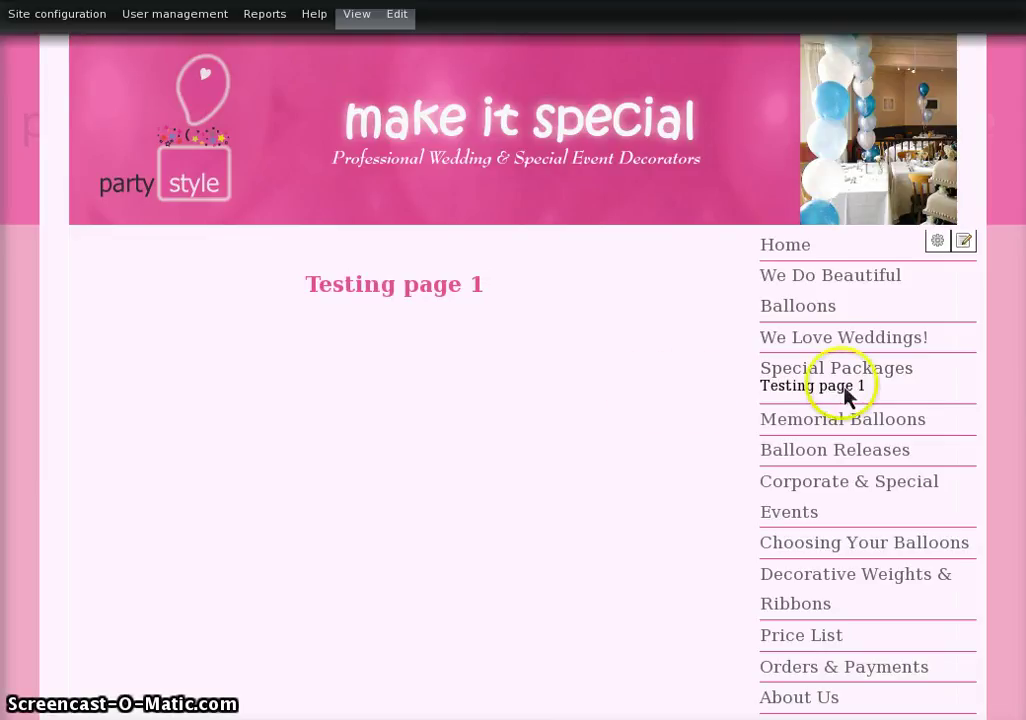
Step: Delete 'Testing page 1' from its edit form and confirm the deletion
left_click(400, 30)
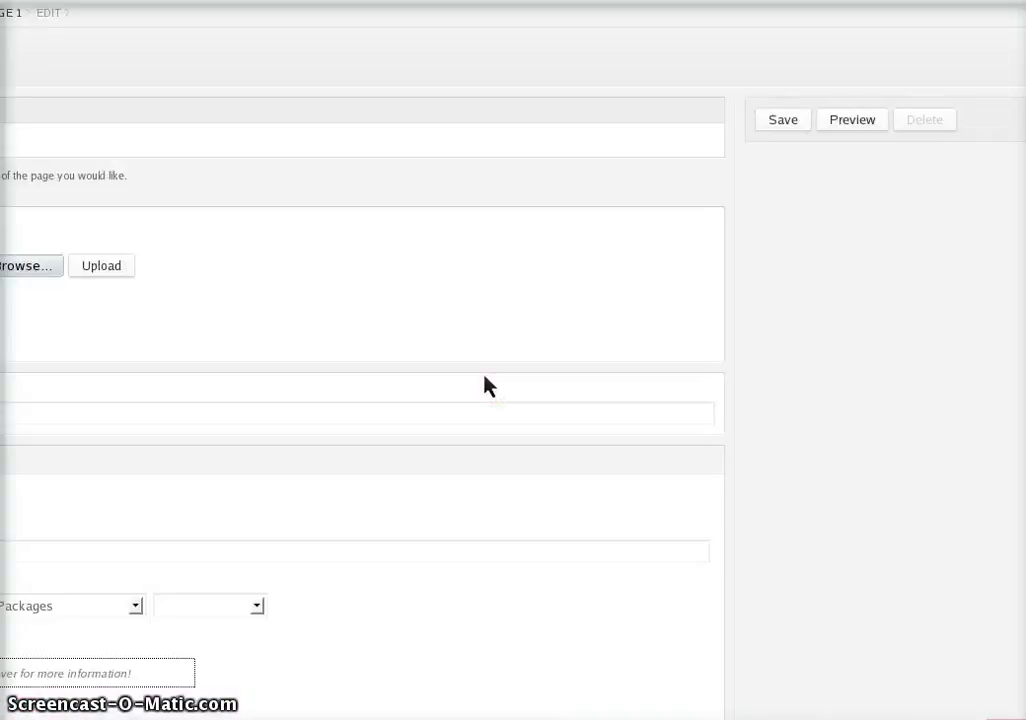
scroll(418, 388, "down", 5)
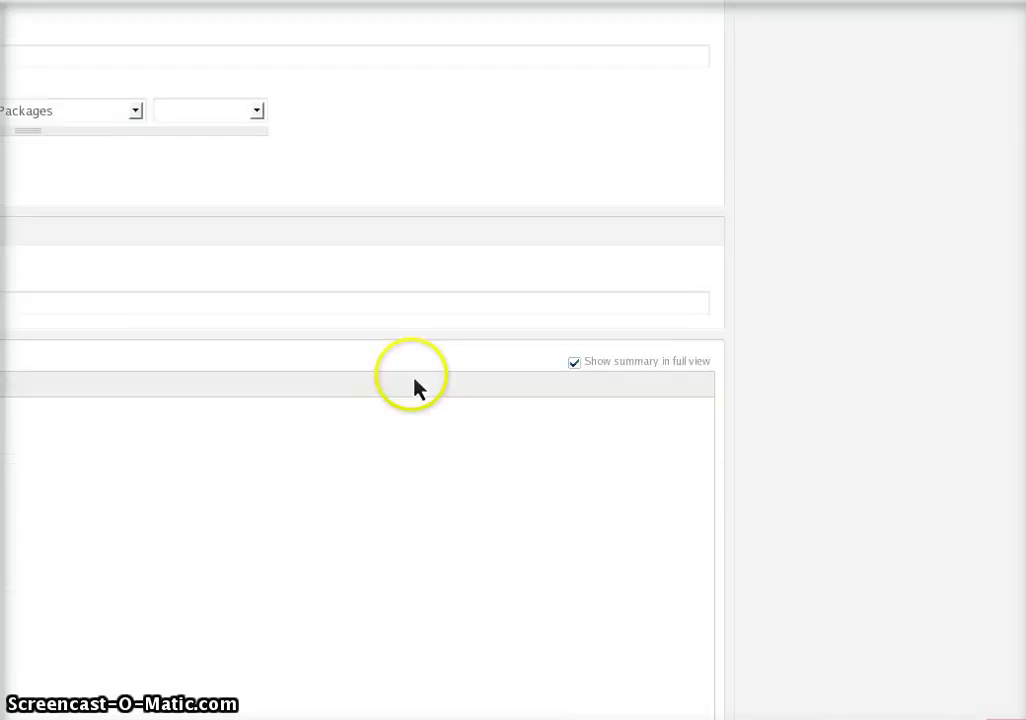
scroll(418, 388, "down", 5)
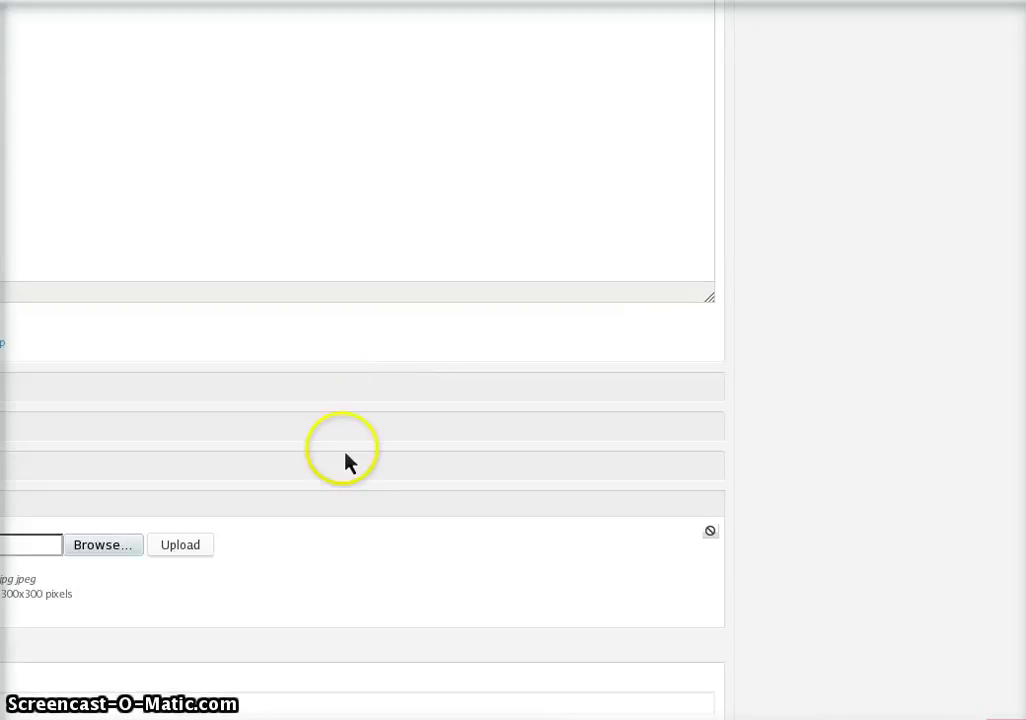
left_click(456, 366)
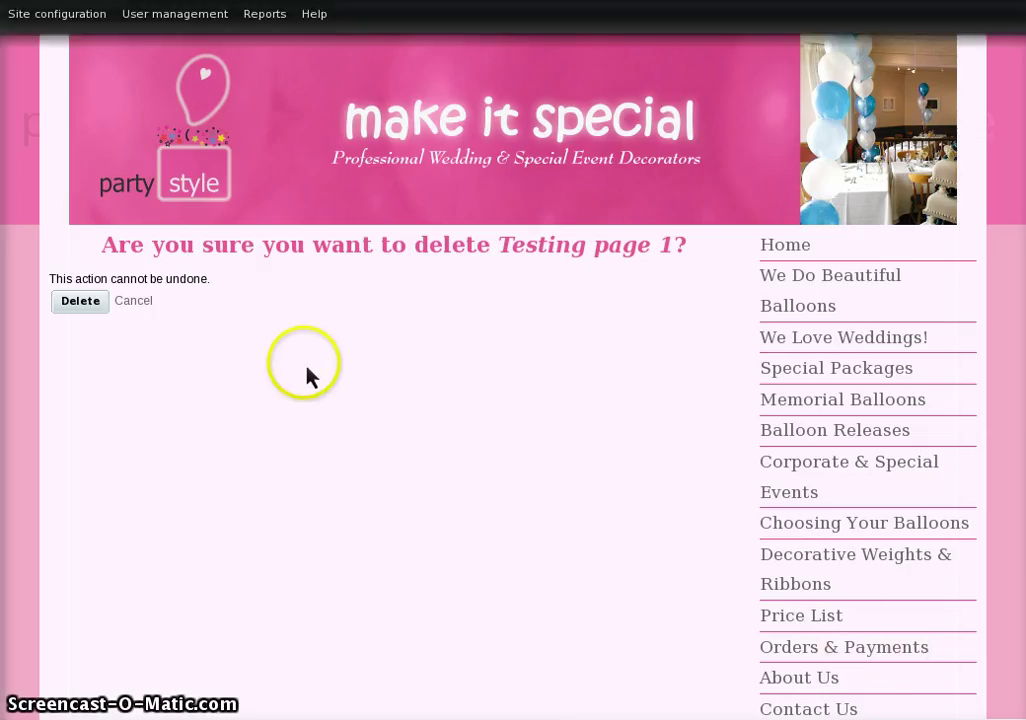
left_click(80, 301)
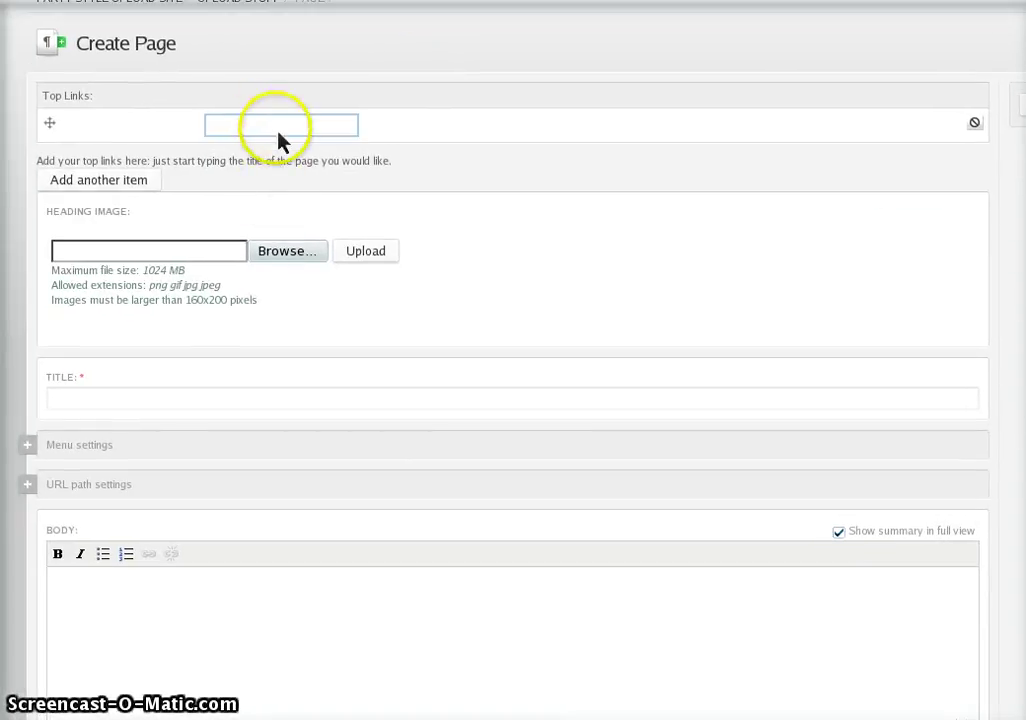
Step: Set the first top link to 'About us'
left_click(224, 126)
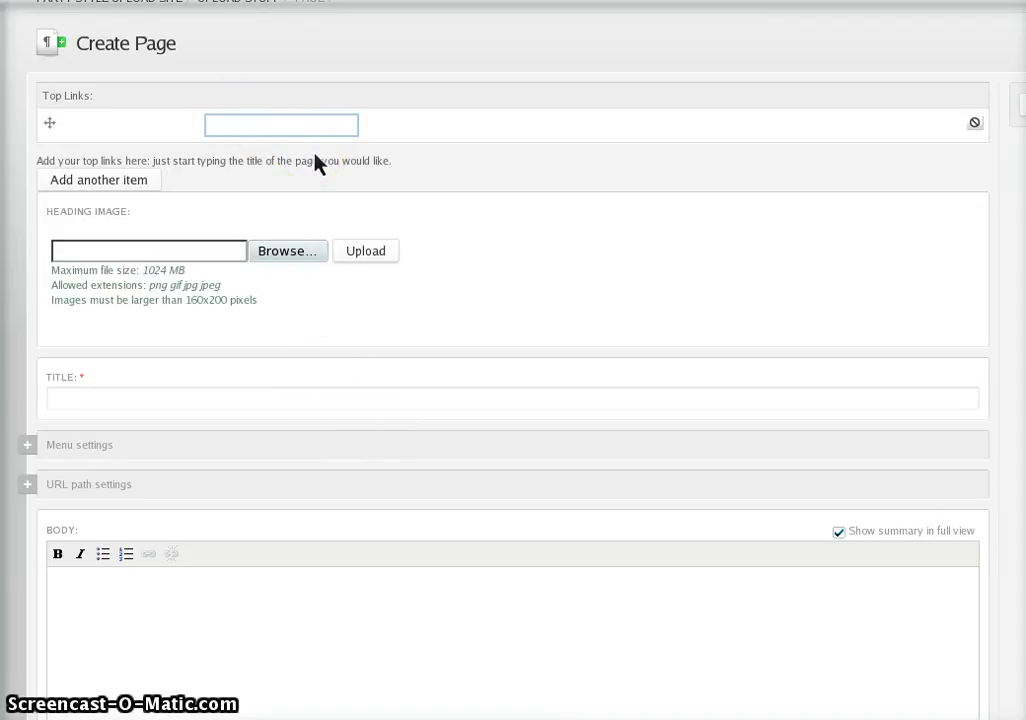
type("bo")
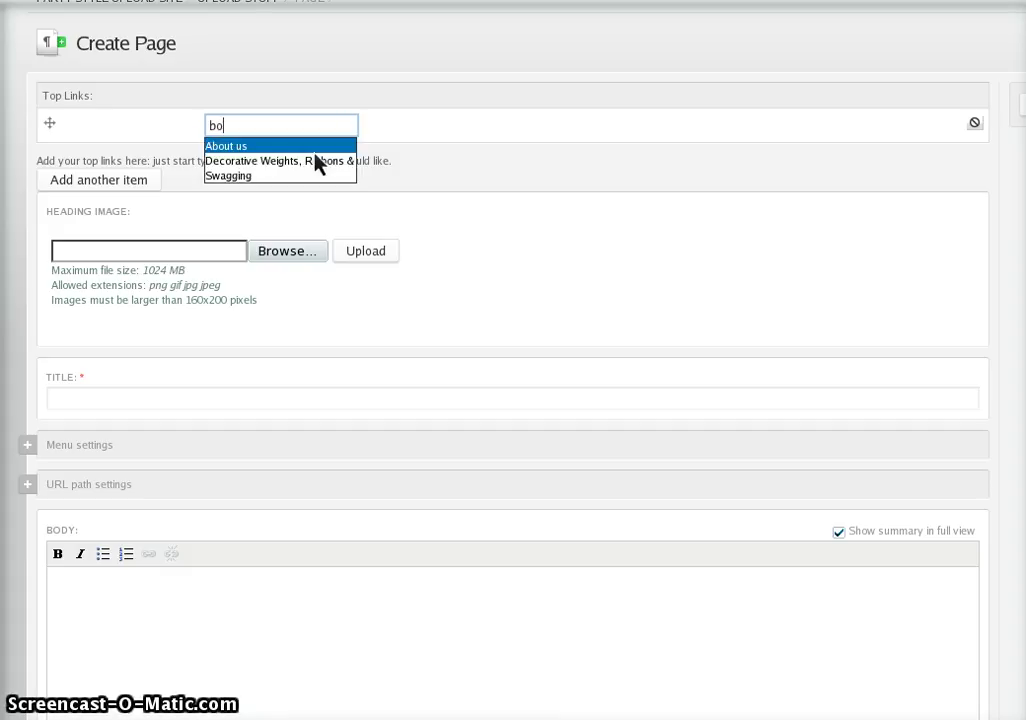
key("Return")
left_click(357, 152)
Step: Add a second top link, 'We Do Beautiful Balloons!'
mouse_move(435, 339)
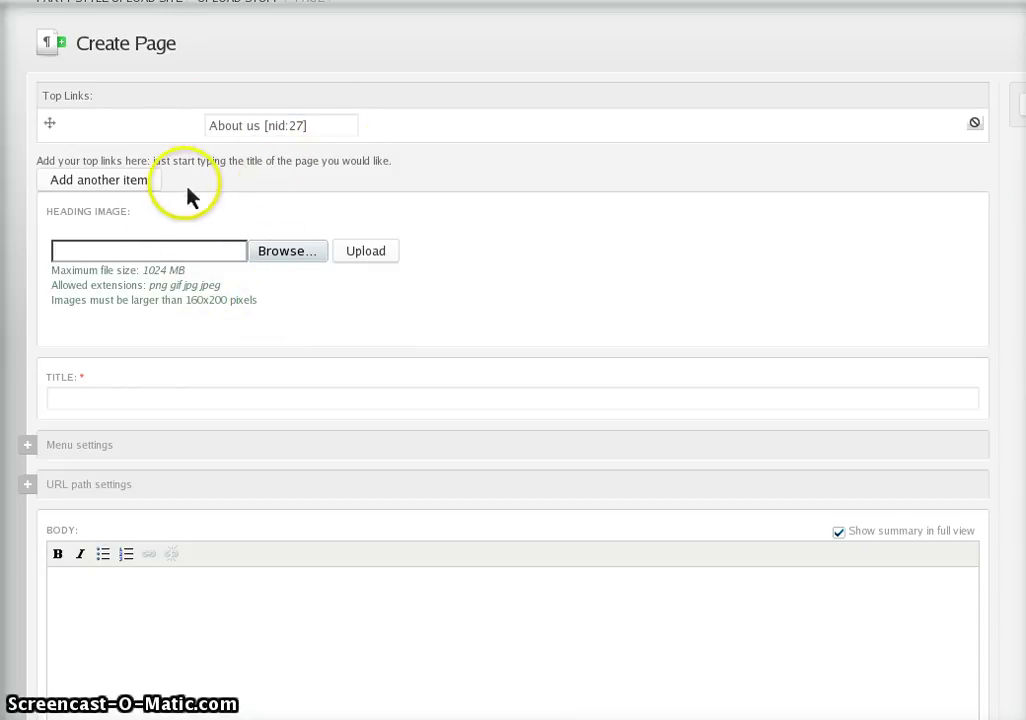
left_click(118, 194)
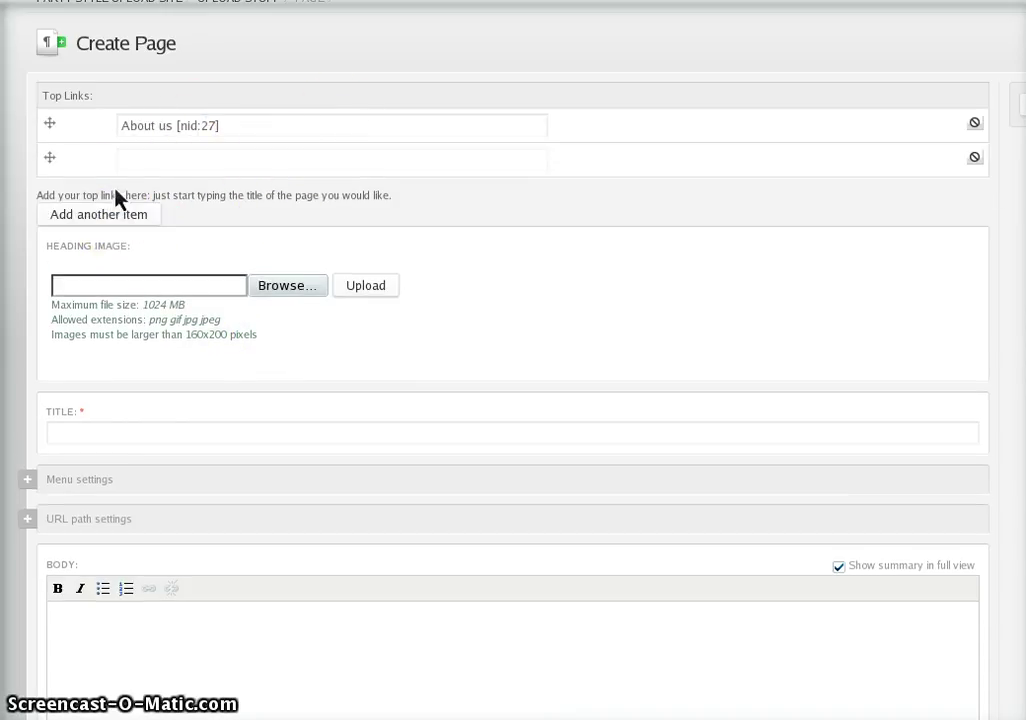
left_click(174, 165)
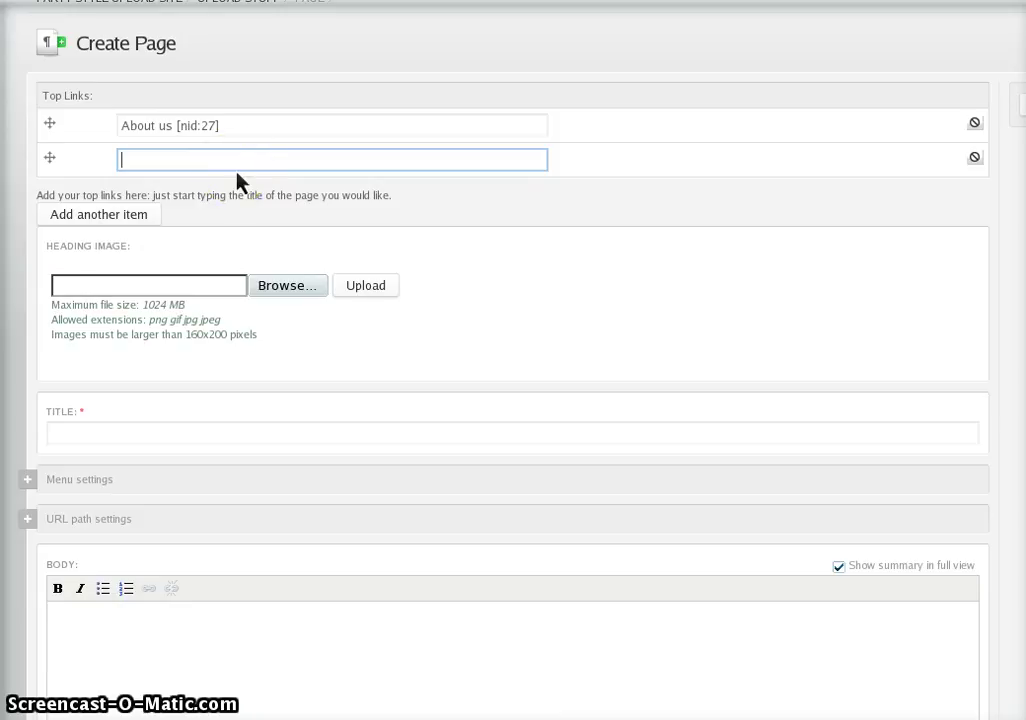
type("we")
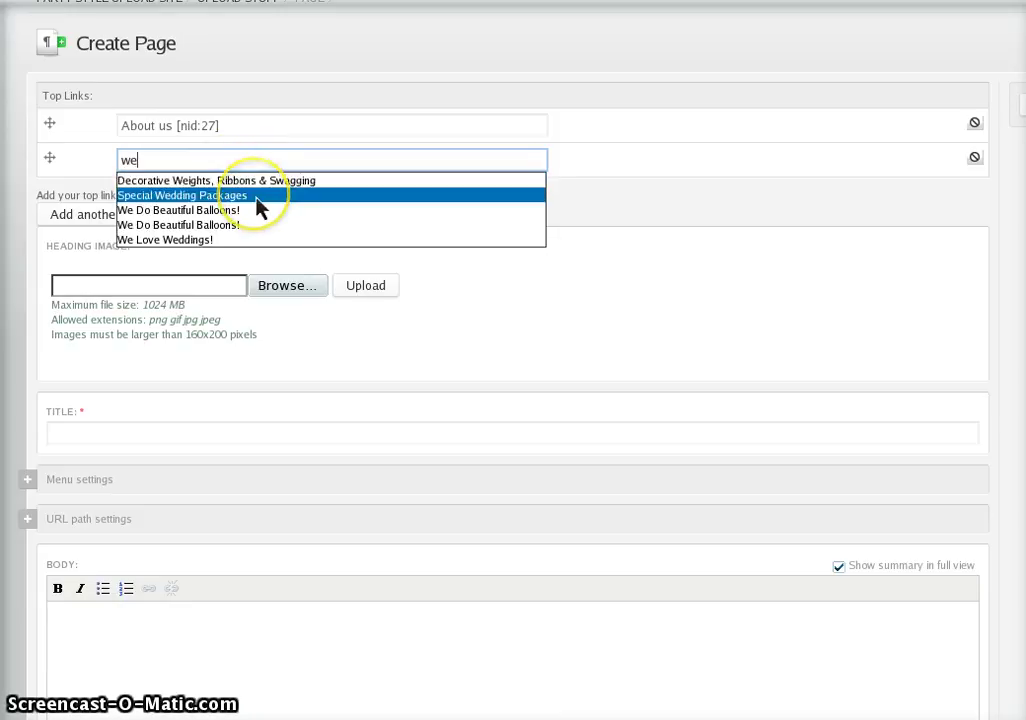
left_click(256, 212)
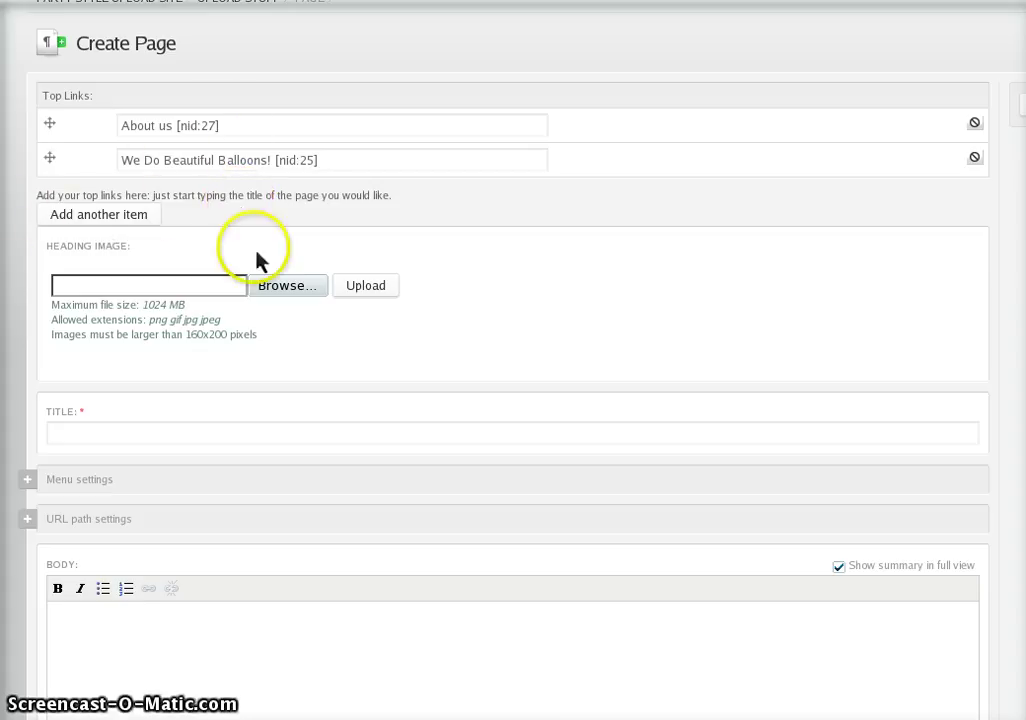
mouse_move(172, 229)
scroll(172, 229, "down", 2)
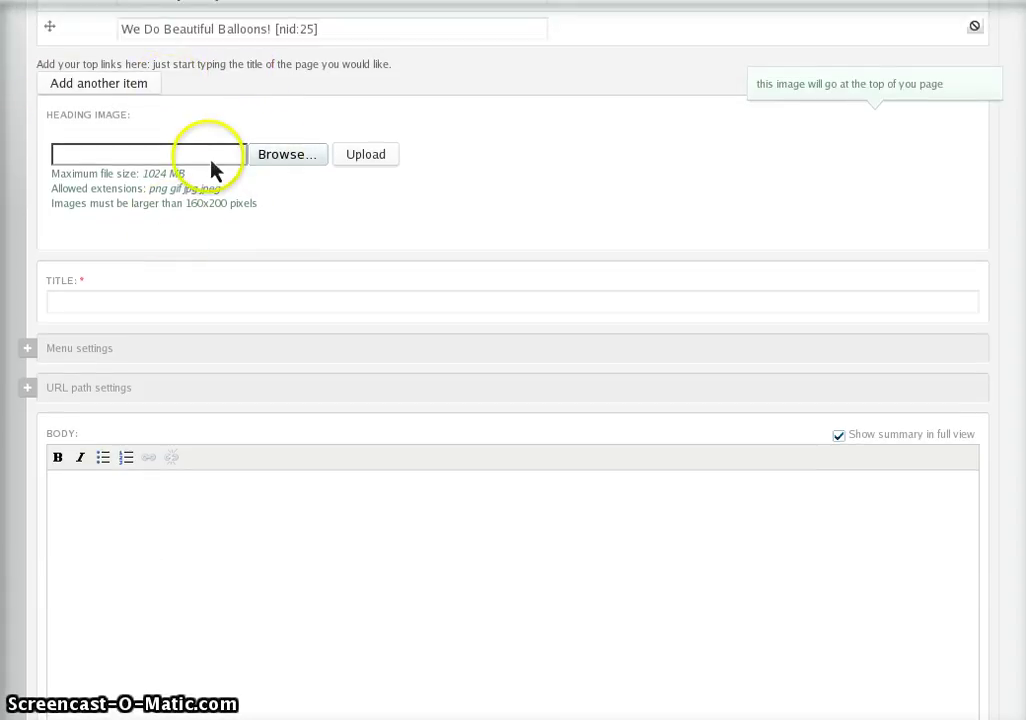
Step: Enter 'sub page' as the page title
scroll(141, 143, "down", 4)
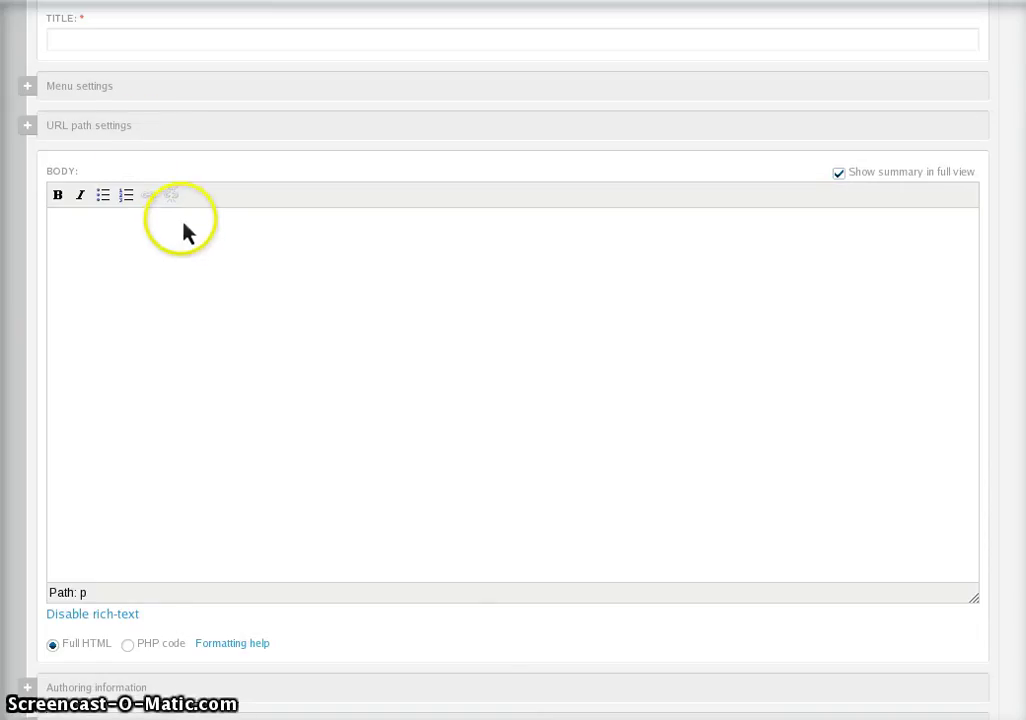
scroll(183, 229, "up", 6)
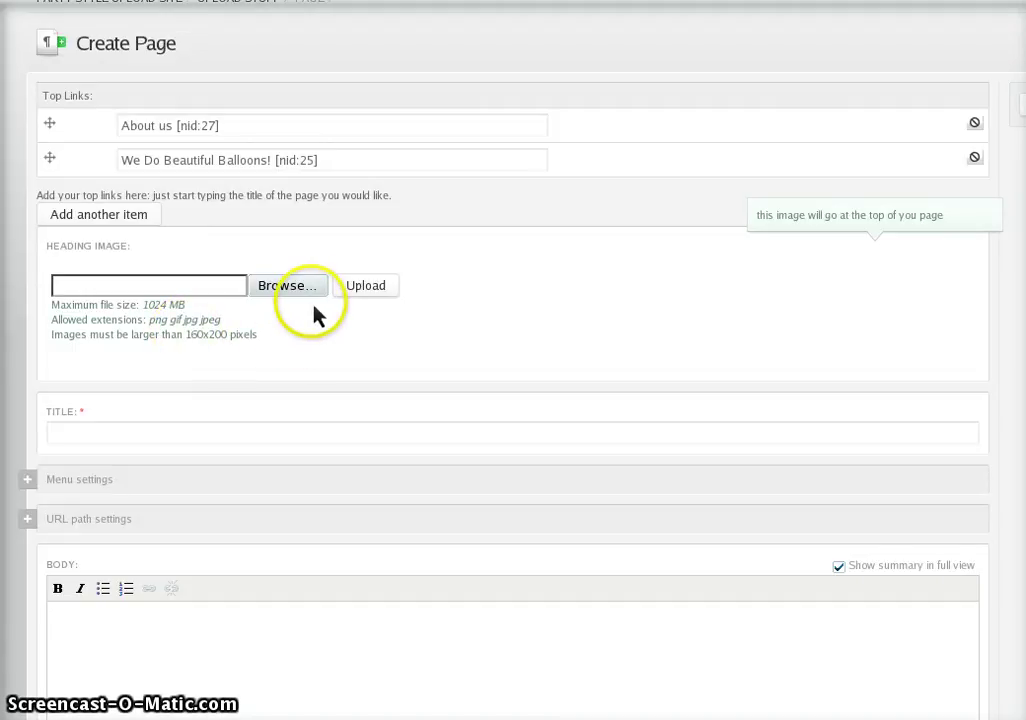
left_click(153, 437)
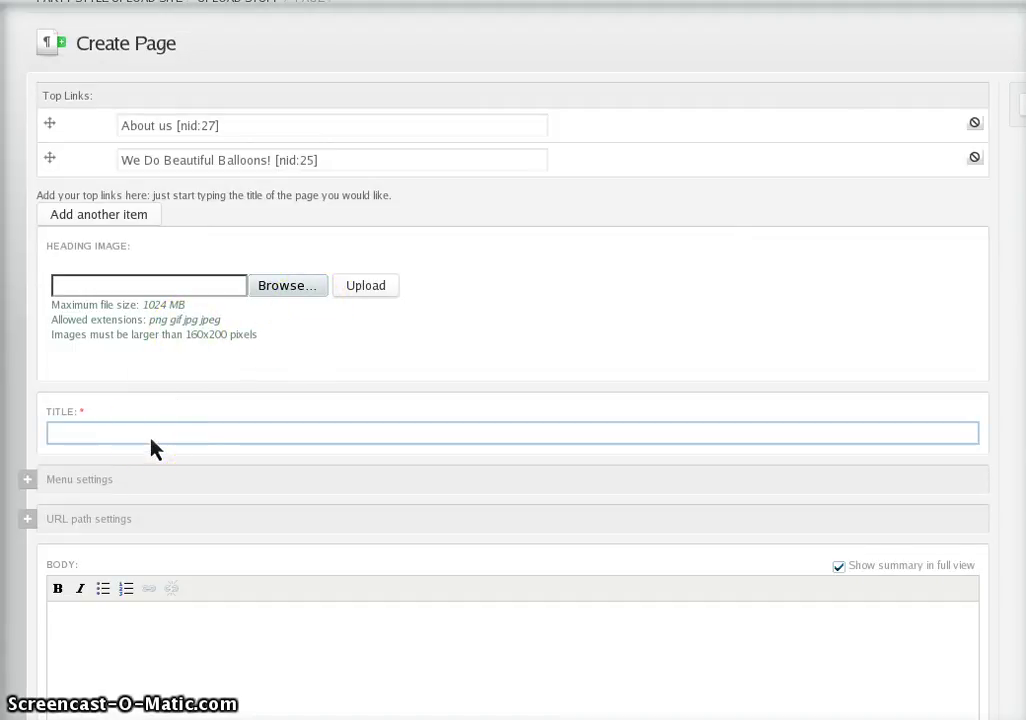
type("sub ")
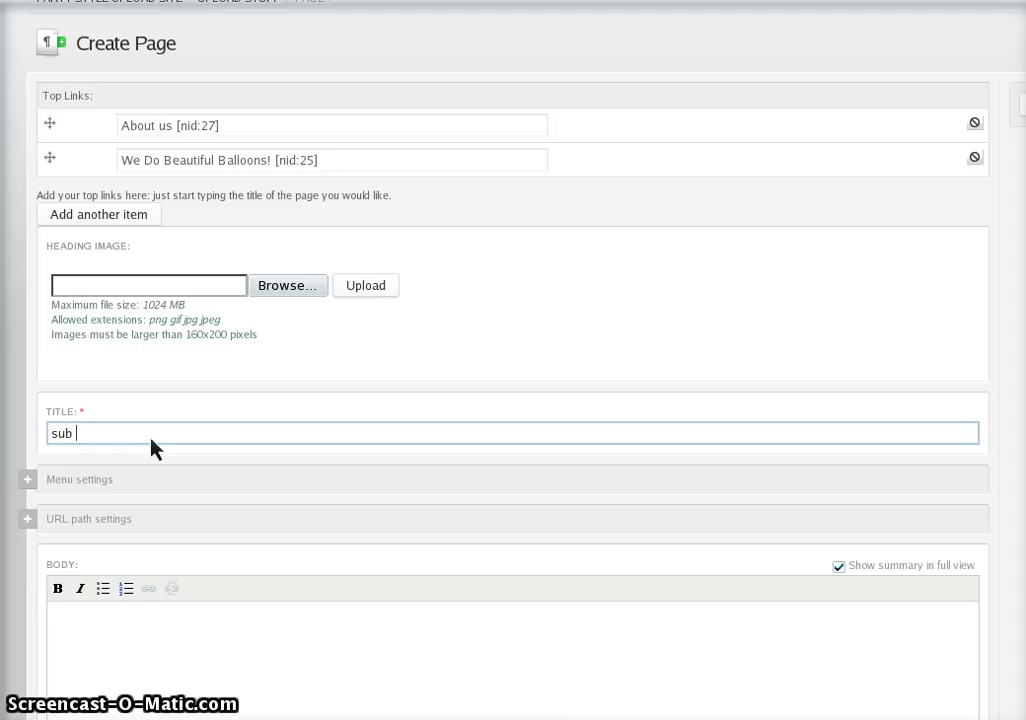
type("page")
Step: Expand the Menu settings section, which shows Primary links as the parent
scroll(153, 447, "down", 2)
left_click(153, 347)
scroll(231, 430, "down", 2)
Step: Copy the title 'sub page' into the Menu link title field
scroll(231, 456, "up", 2)
left_click(190, 410)
left_click(130, 300)
key("ctrl+a")
key("ctrl+c")
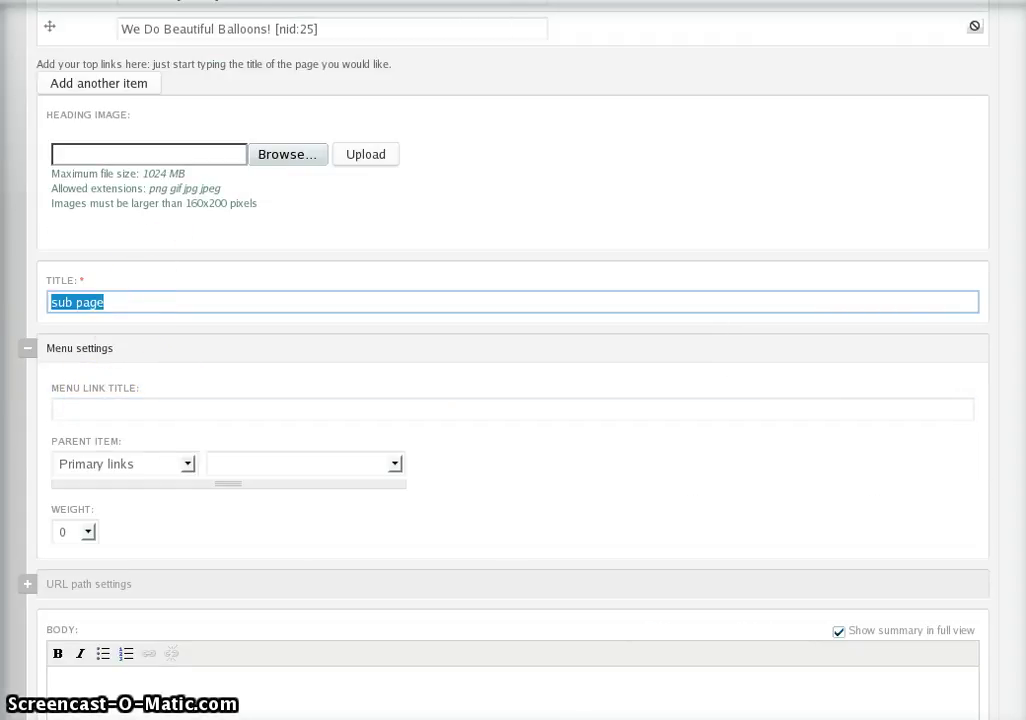
left_click(72, 412)
key("ctrl+v")
Step: Set the menu Parent item to 'Right', after briefly comparing with Primary links
left_click(187, 470)
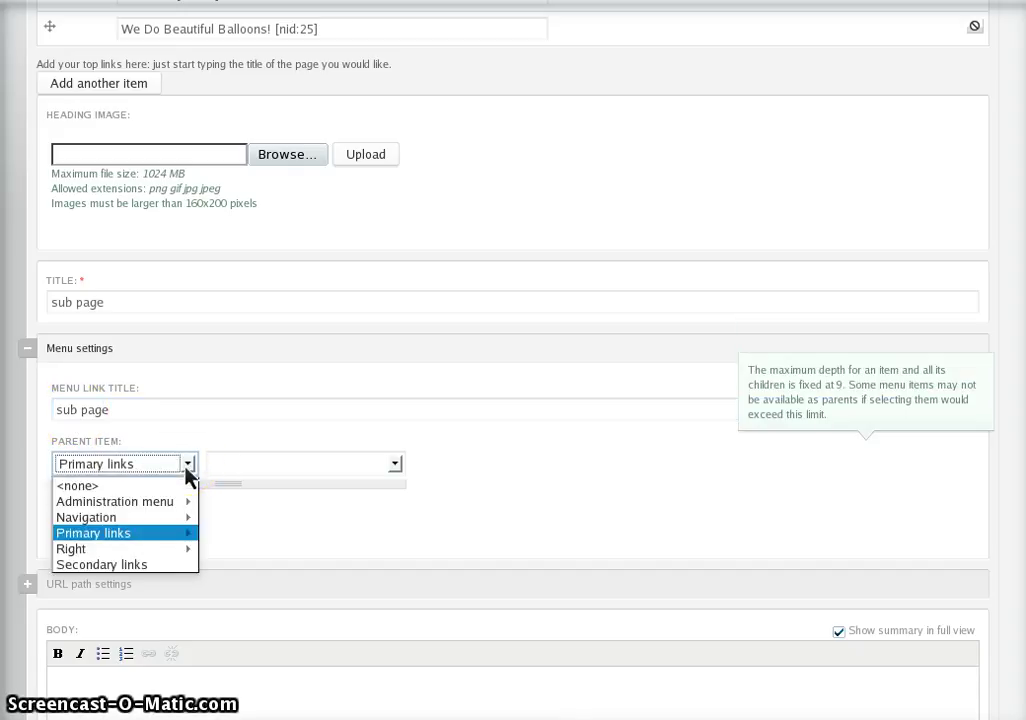
left_click(103, 550)
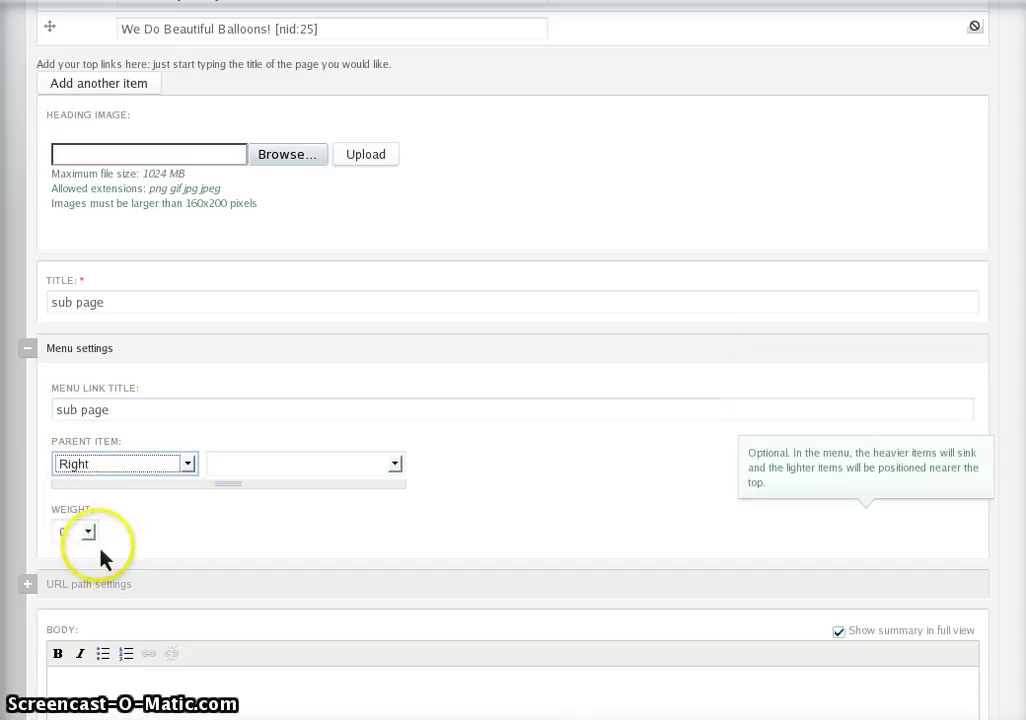
left_click(320, 470)
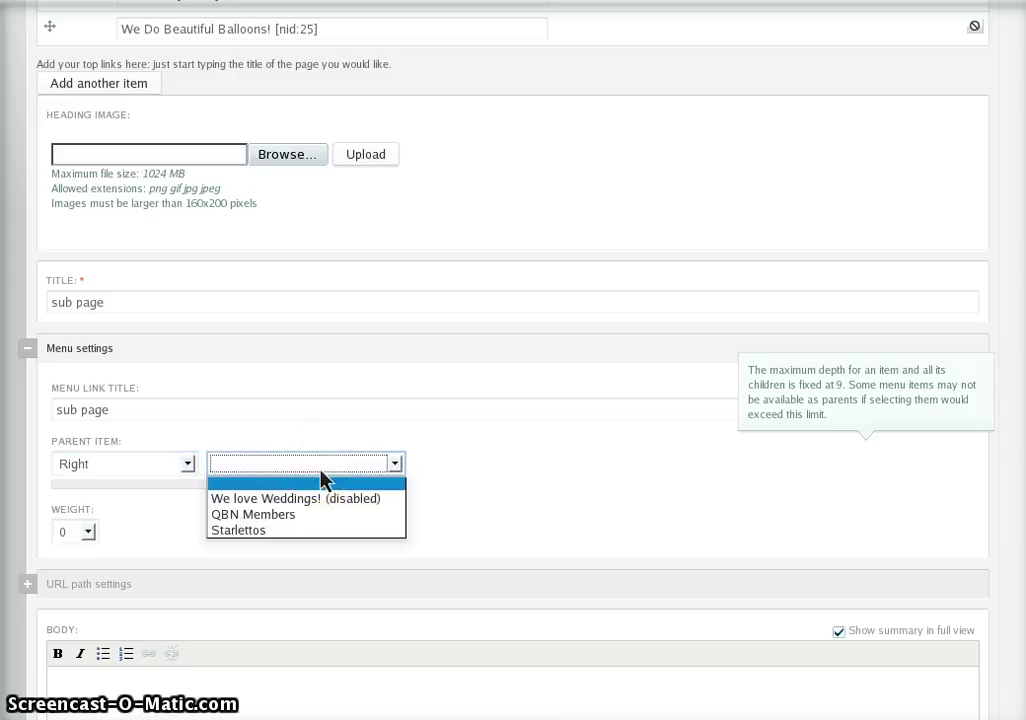
left_click(170, 470)
left_click(158, 470)
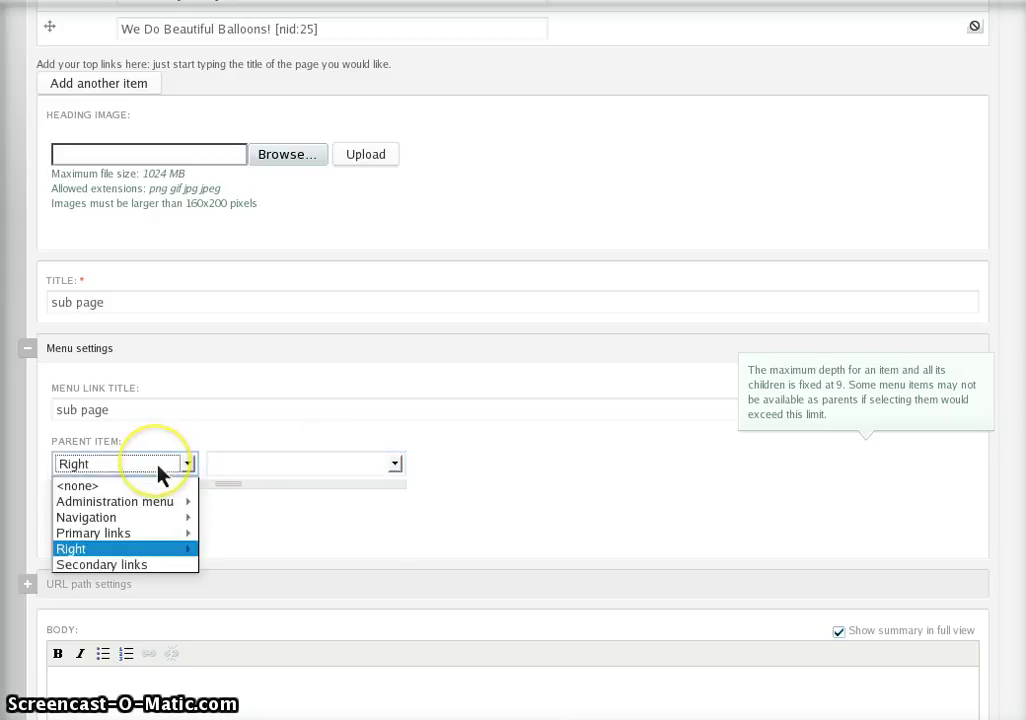
left_click(135, 534)
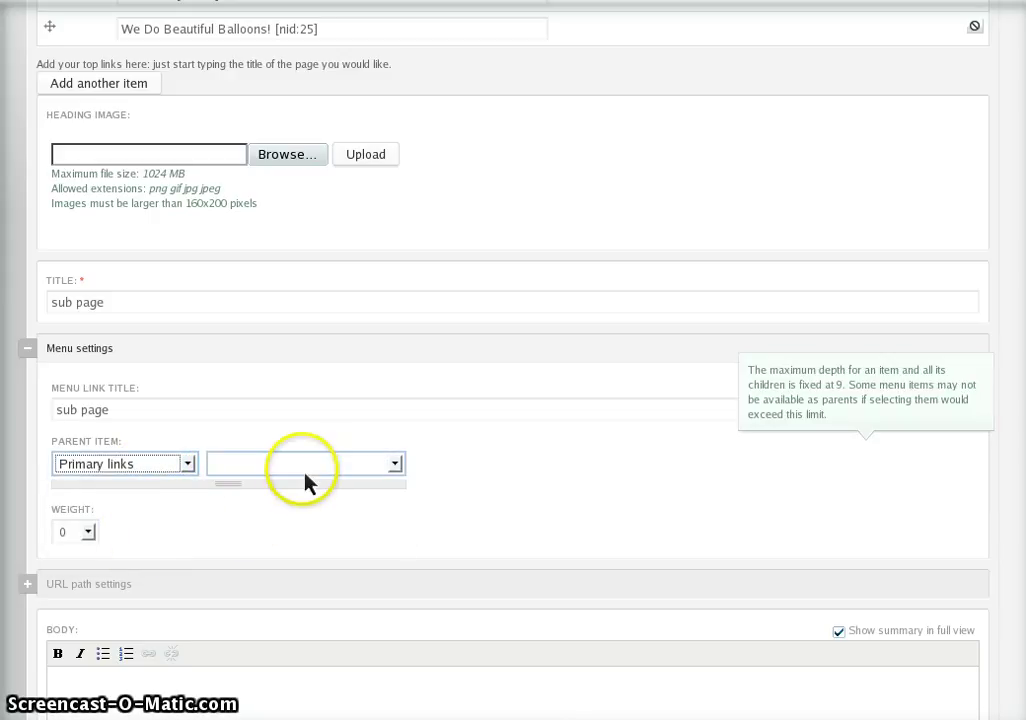
left_click(307, 469)
left_click(310, 476)
left_click(327, 469)
left_click(140, 477)
left_click(149, 473)
left_click(110, 550)
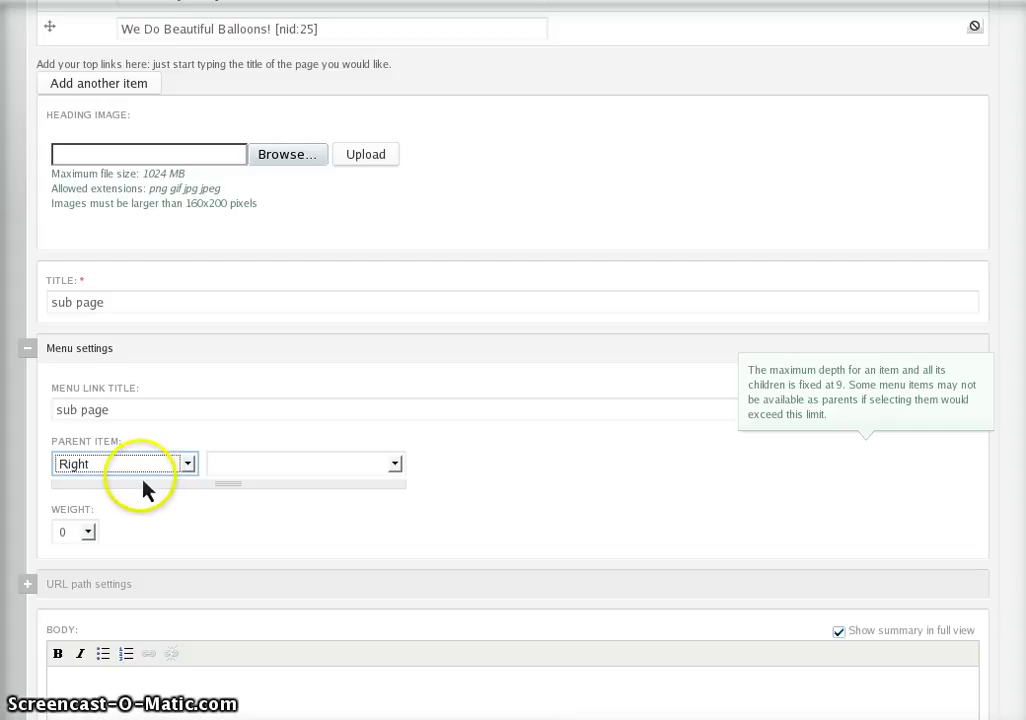
left_click(133, 418)
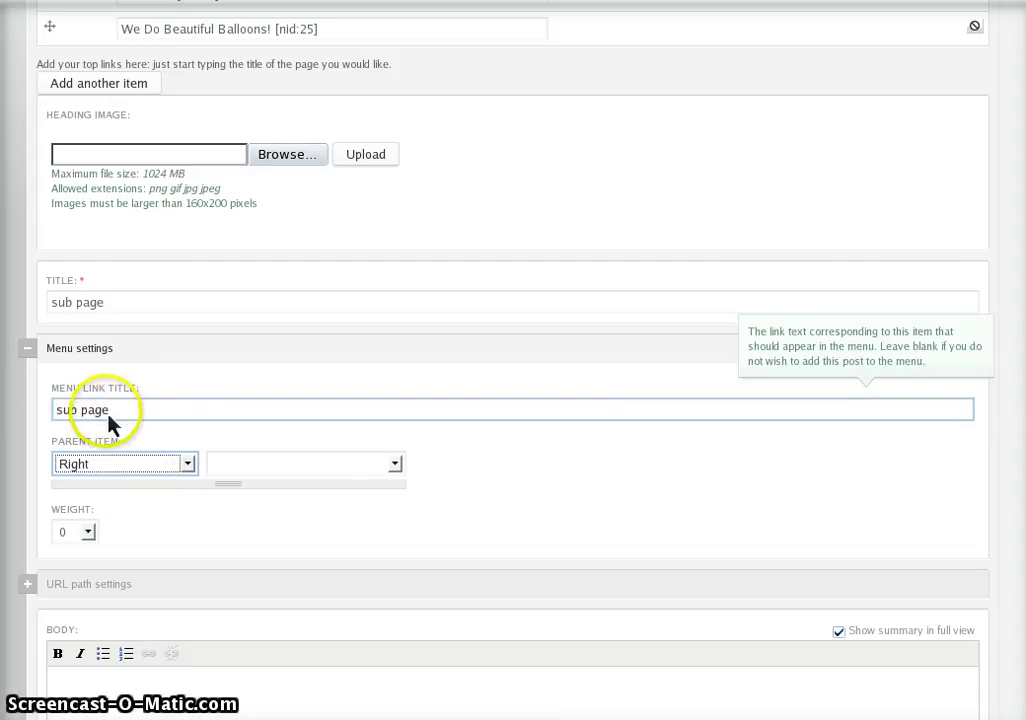
Step: Write 'testing' as the page's body text
scroll(160, 490, "down", 3)
scroll(157, 400, "down", 1)
scroll(140, 360, "up", 1)
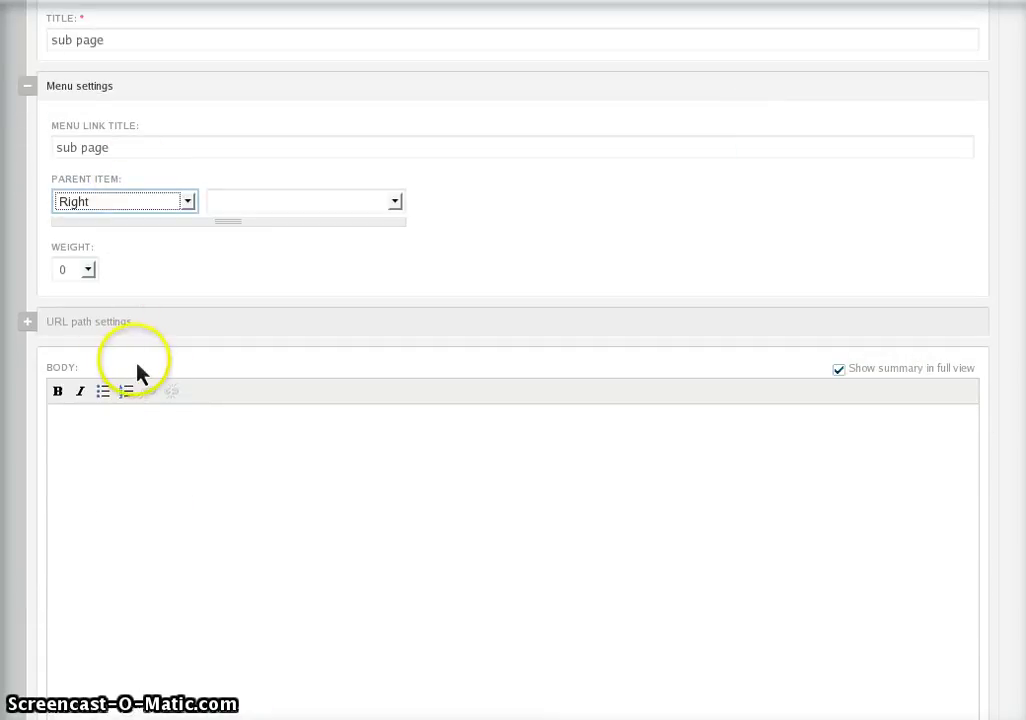
scroll(137, 371, "down", 2)
scroll(206, 323, "up", 1)
left_click(136, 410)
type("testing")
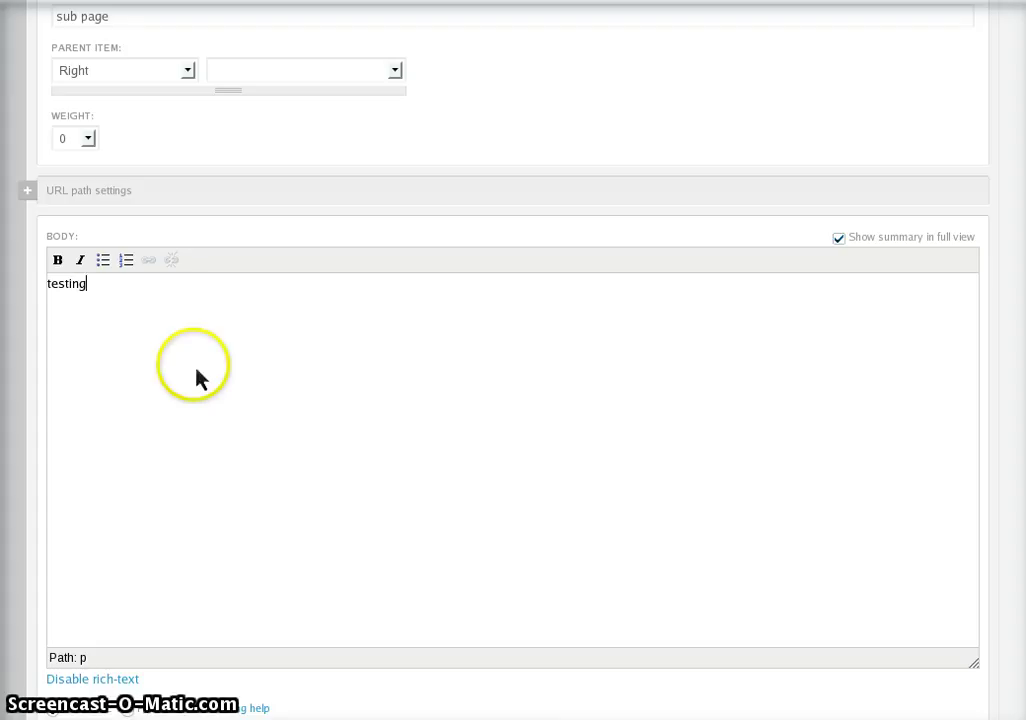
scroll(192, 372, "down", 3)
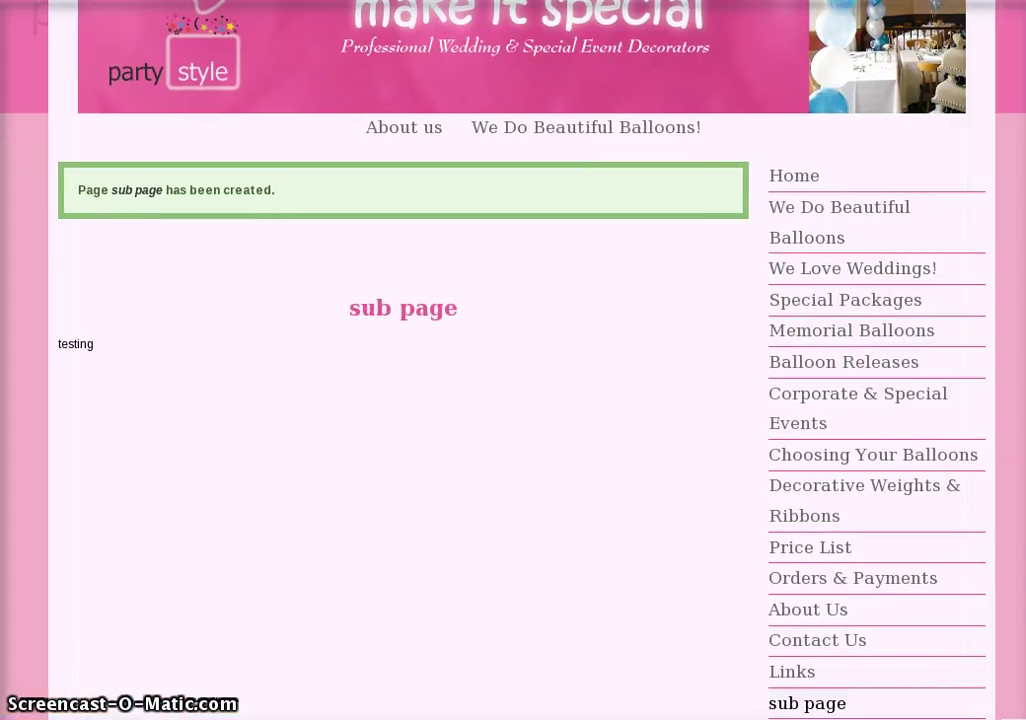
mouse_move(906, 184)
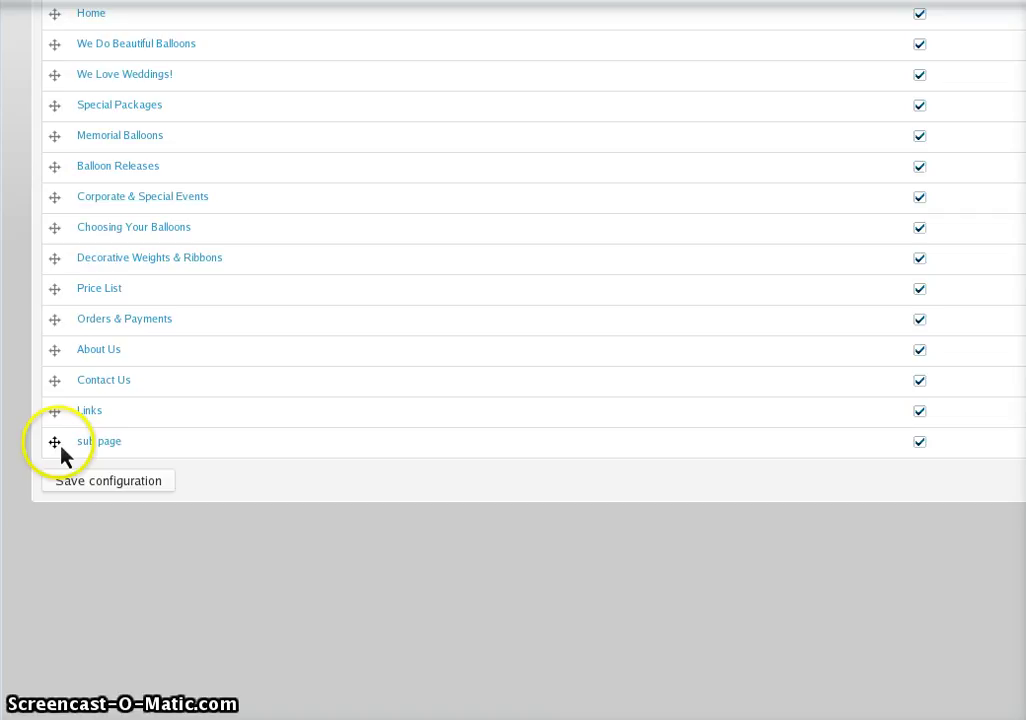
Step: Drag 'sub page' in the Right menu list to sit indented beneath Special Packages
left_click_drag(54, 441, 119, 147)
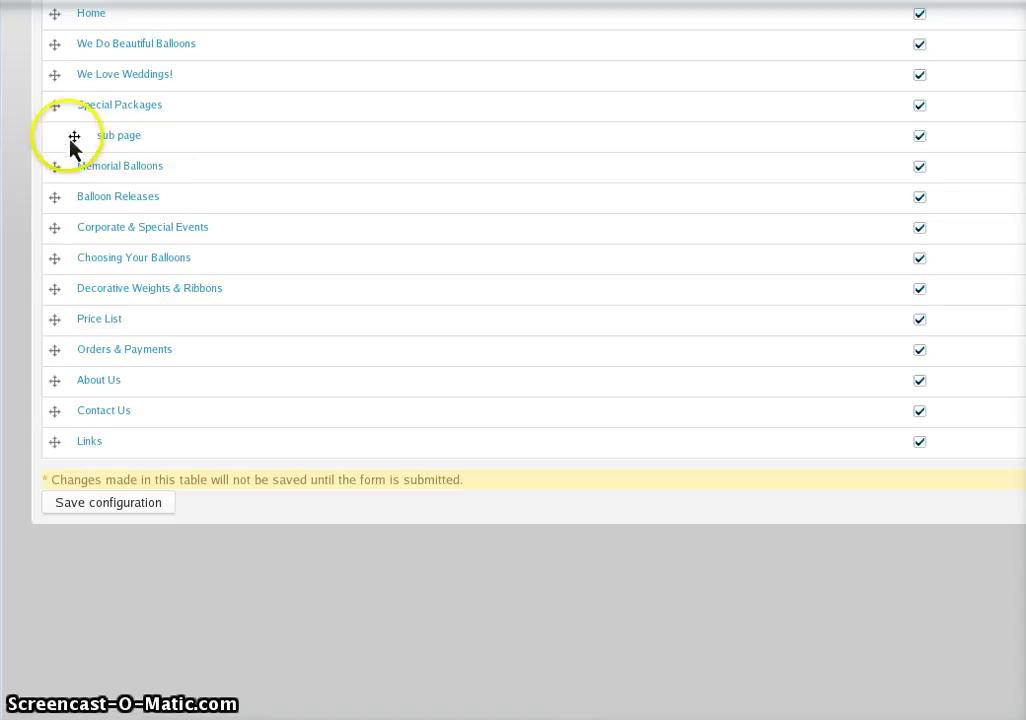
mouse_move(75, 140)
left_mouse_down()
mouse_move(46, 145)
mouse_move(91, 148)
left_mouse_up()
left_click_drag(55, 106, 94, 146)
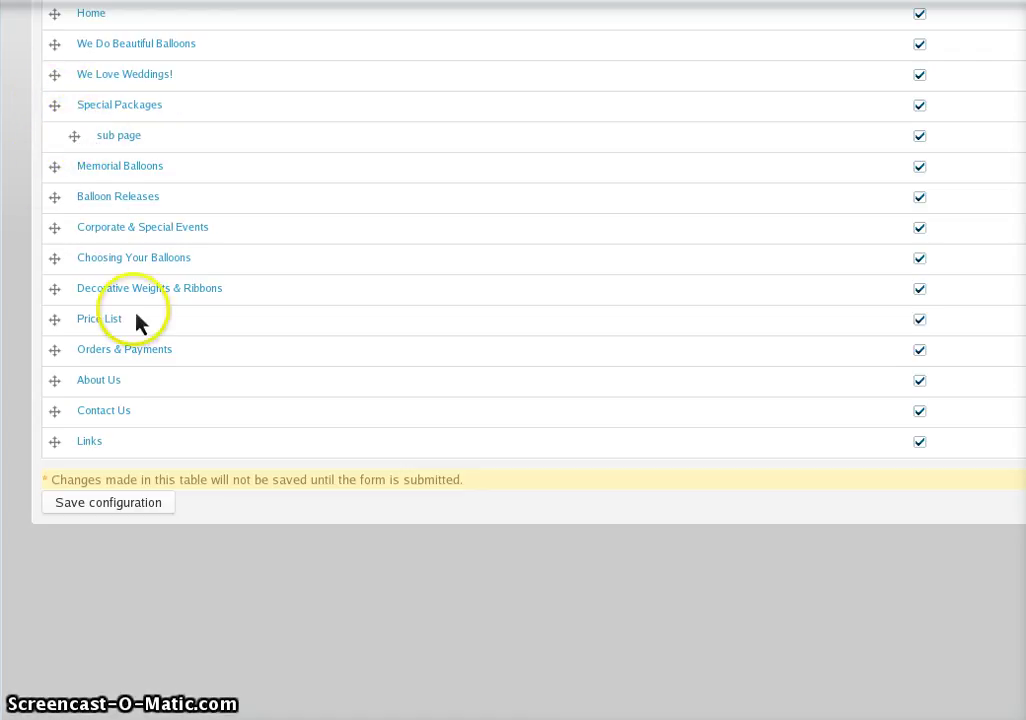